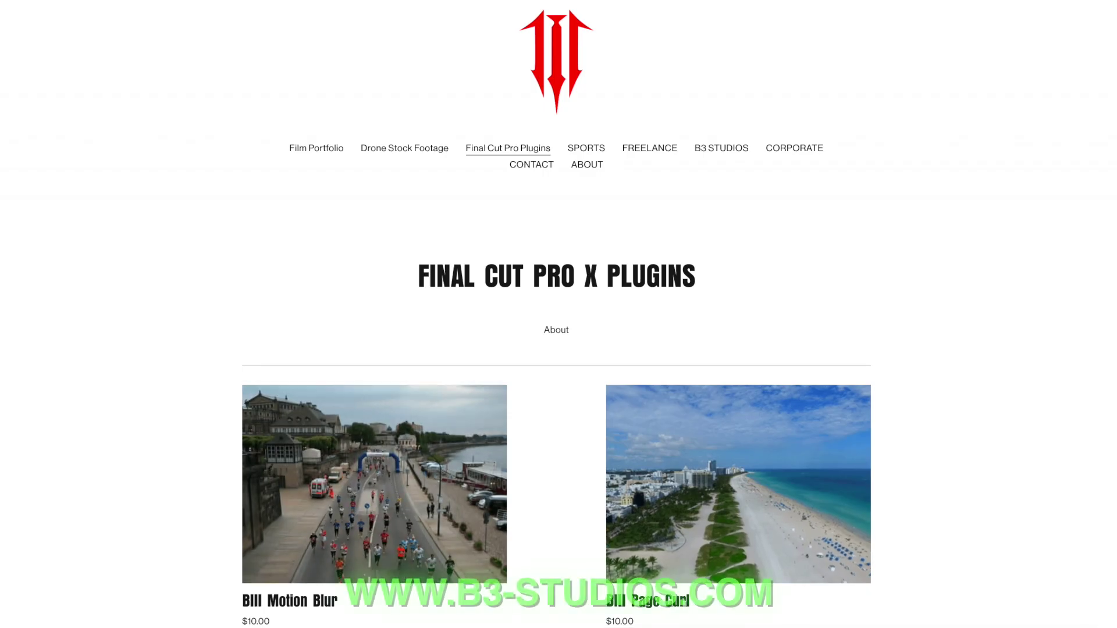
Browse the Final Cut Pro X plugins offered on the B3 Studios product page.
scroll(556, 407, down, 3)
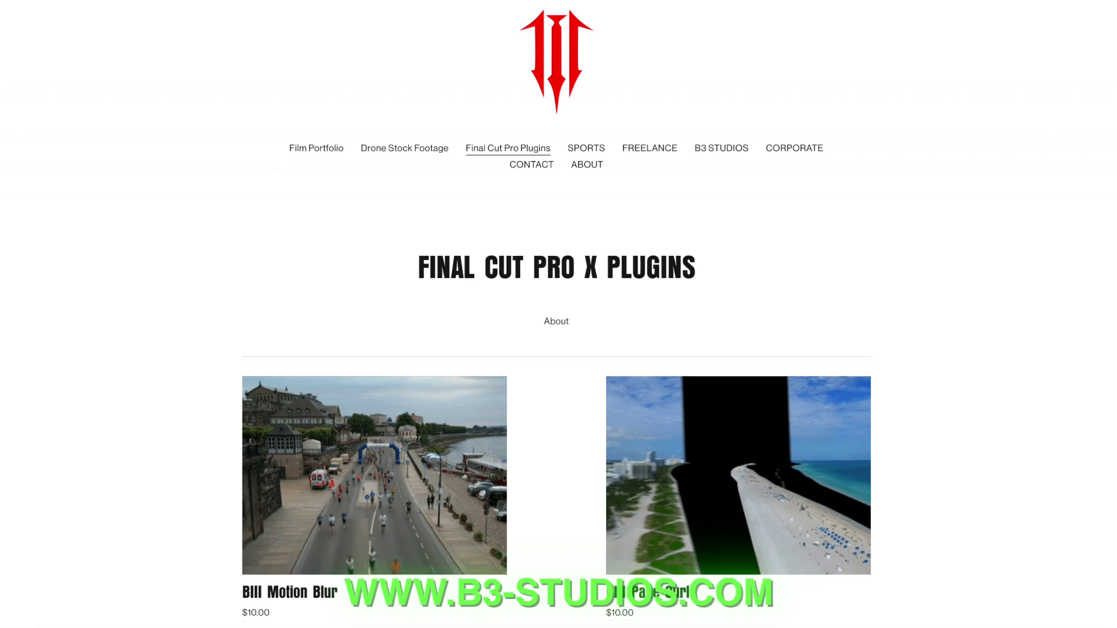
scroll(559, 349, down, 2)
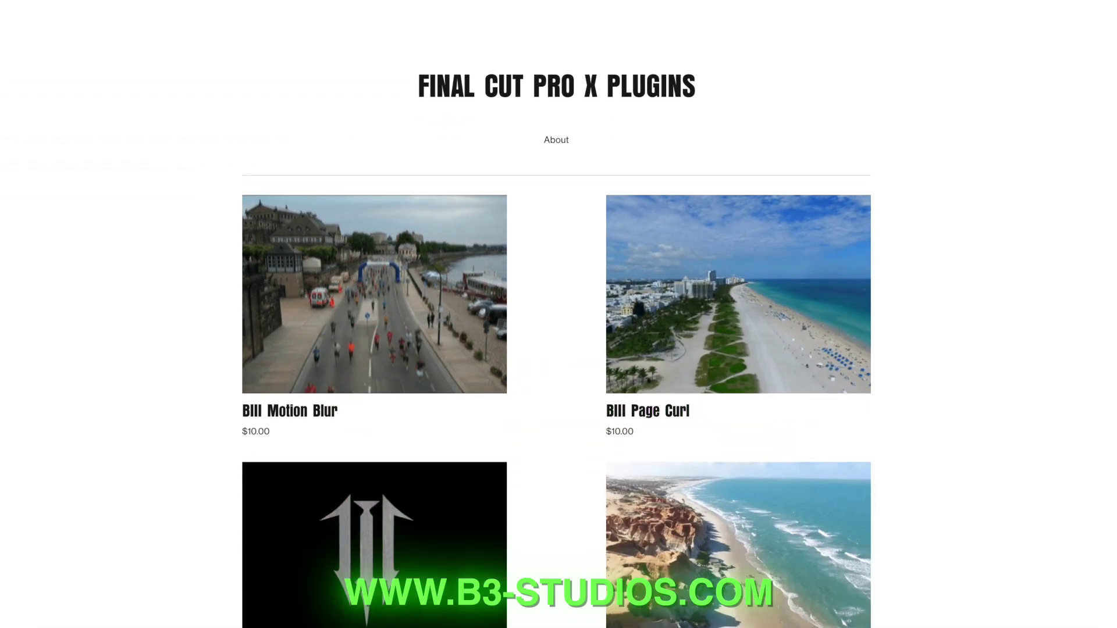
scroll(555, 350, down, 2)
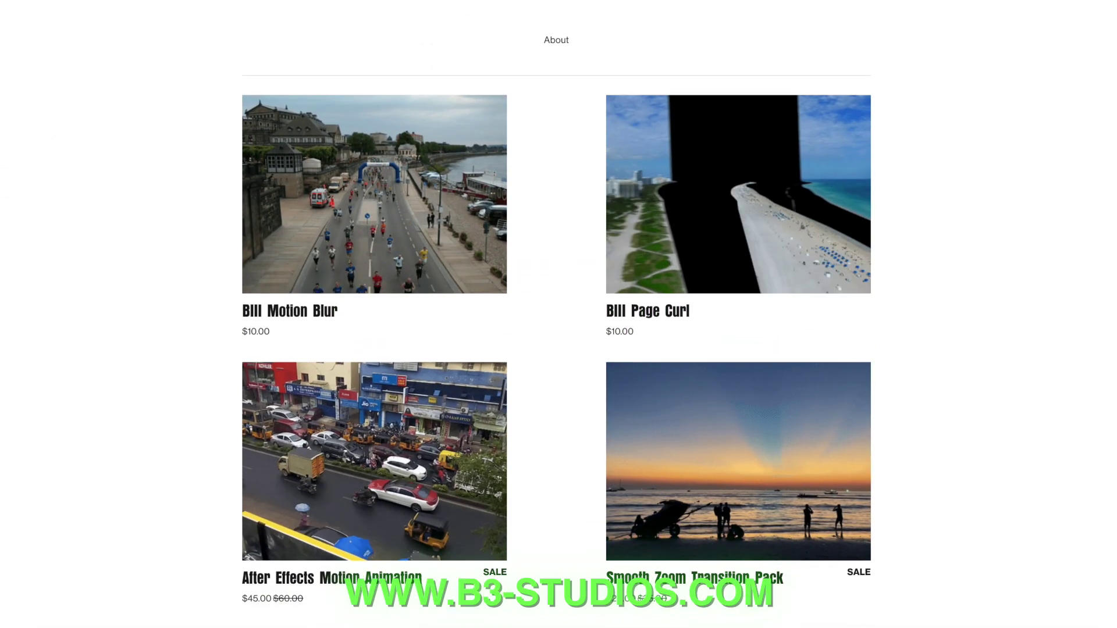
scroll(556, 349, down, 3)
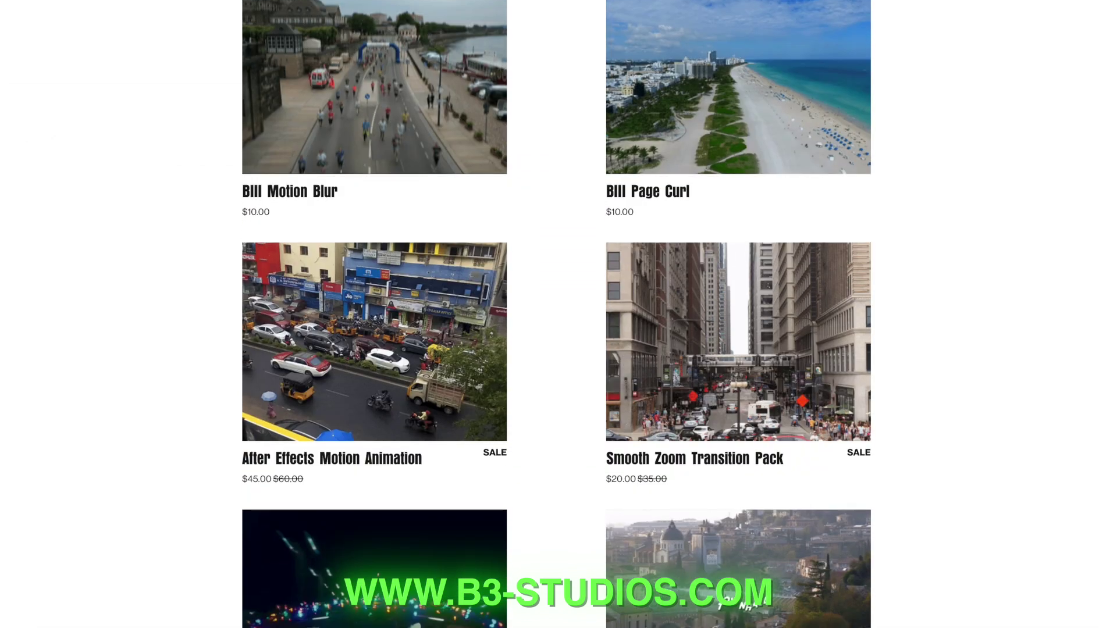
scroll(556, 349, down, 3)
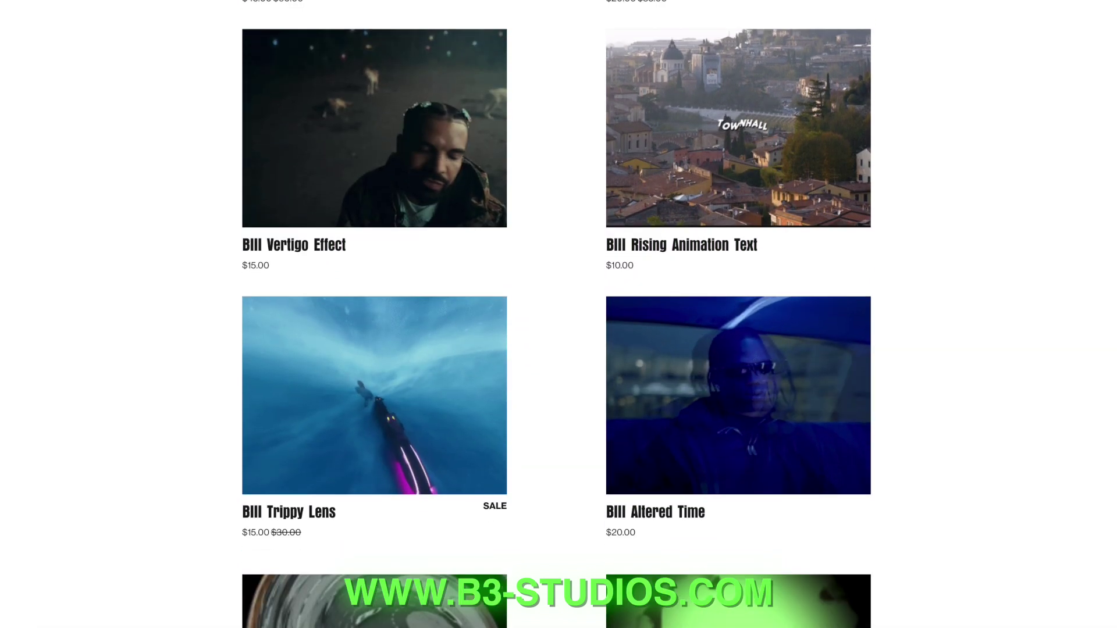
scroll(556, 349, down, 1)
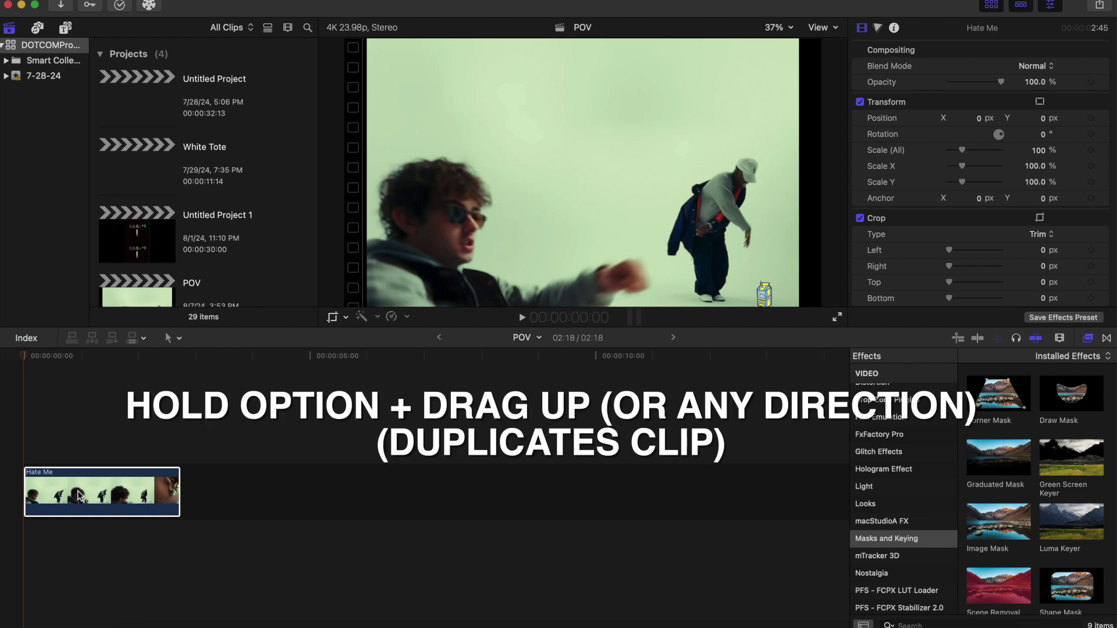
Duplicate the Hate Me clip onto the layer directly above the original and play the stack through once.
drag(79, 496, 79, 448)
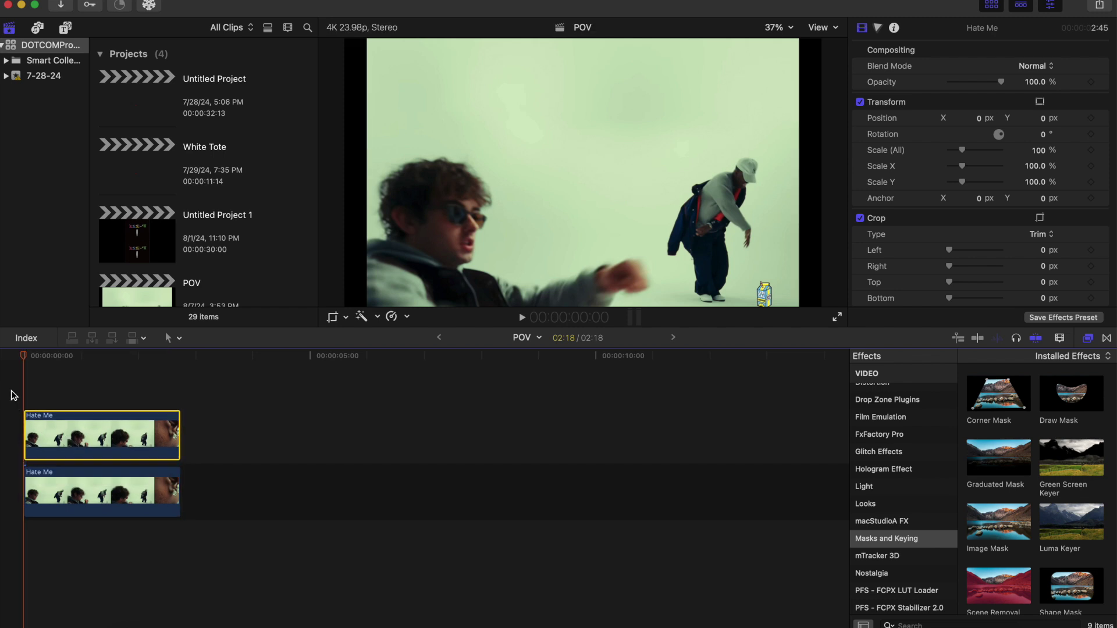
key(space)
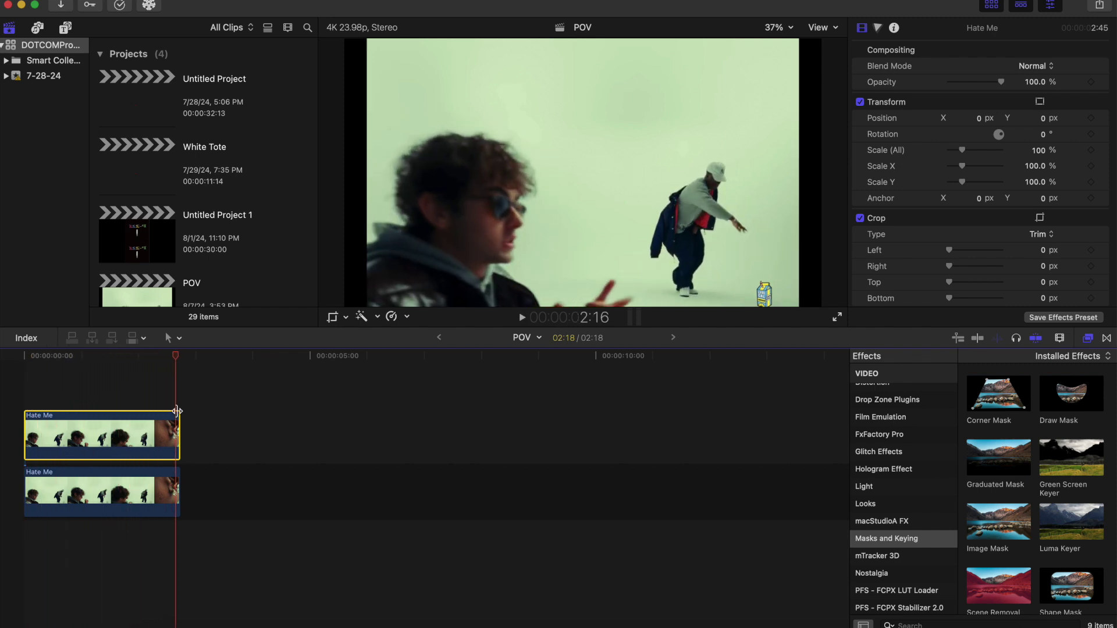
drag(178, 359, 7, 367)
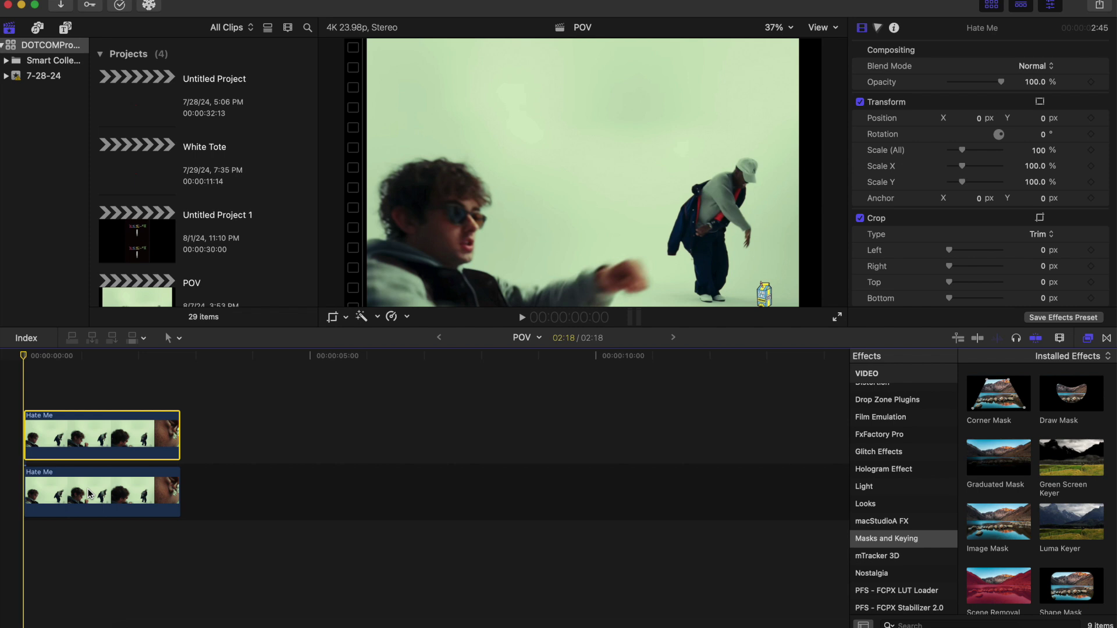
Apply the Shape Mask effect to the upper Hate Me clip, rotate the mask upright and shrink it to a narrow rounded rectangle.
mouse_move(1075, 410)
mouse_down()
mouse_move(947, 407)
mouse_move(758, 454)
mouse_move(280, 454)
mouse_move(868, 445)
mouse_move(1073, 401)
mouse_up()
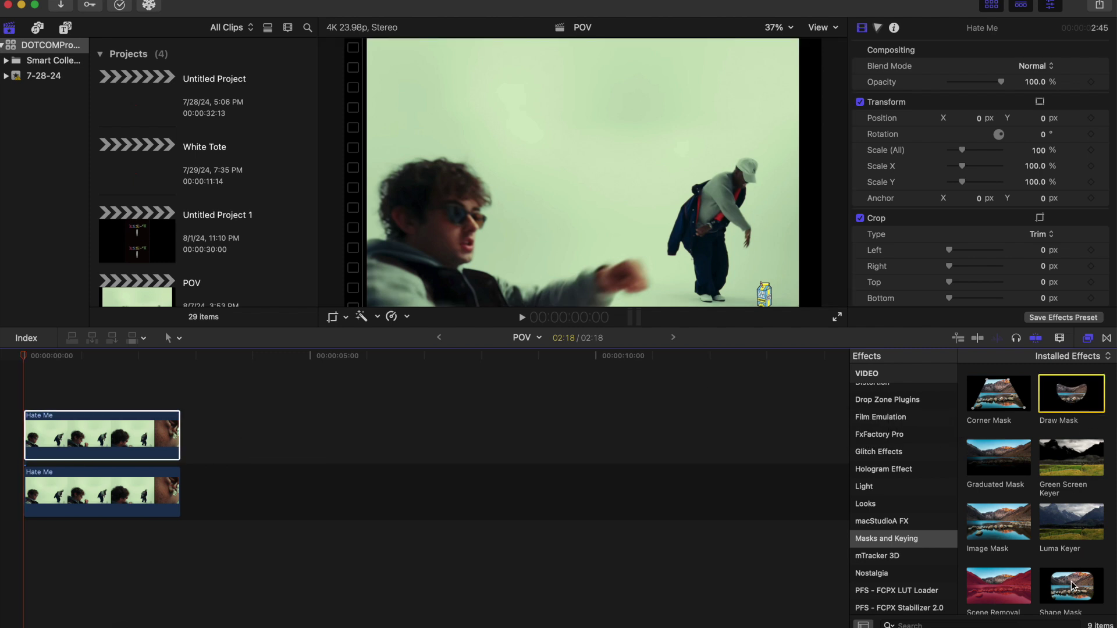
drag(1074, 585, 140, 437)
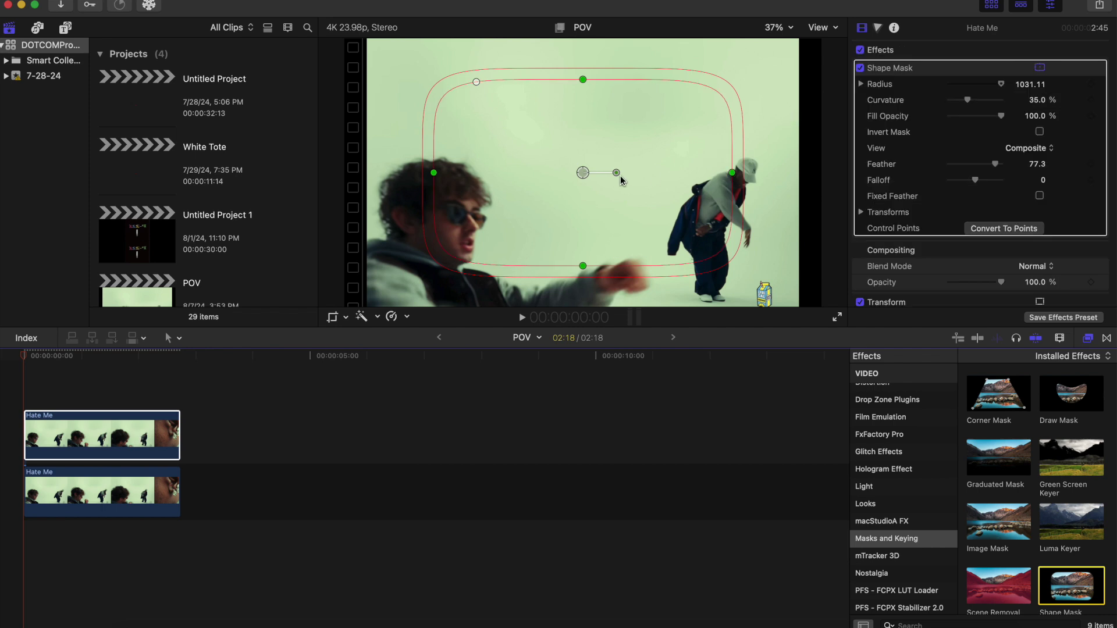
drag(617, 173, 586, 140)
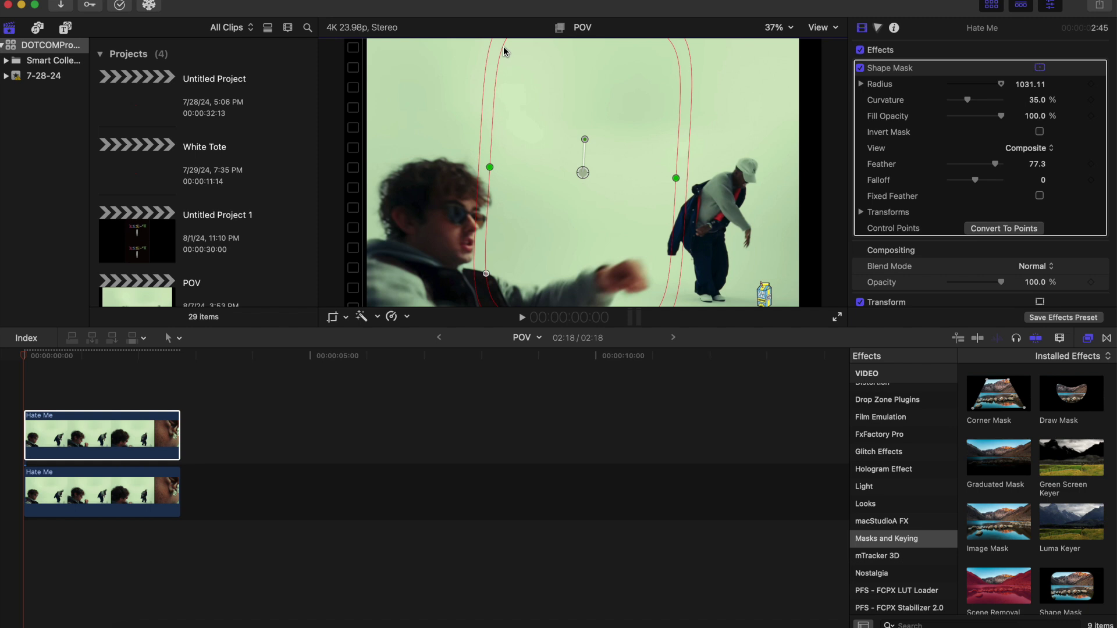
drag(504, 47, 515, 102)
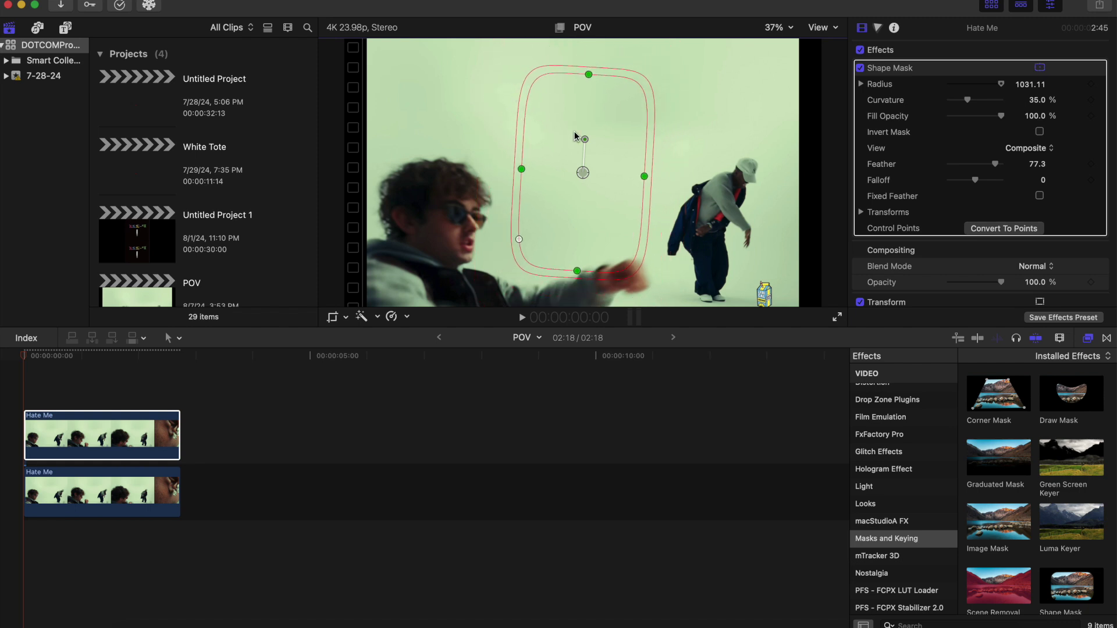
Position the shape mask around the standing man in the cap and widen its feather to about 132.6.
drag(585, 139, 721, 178)
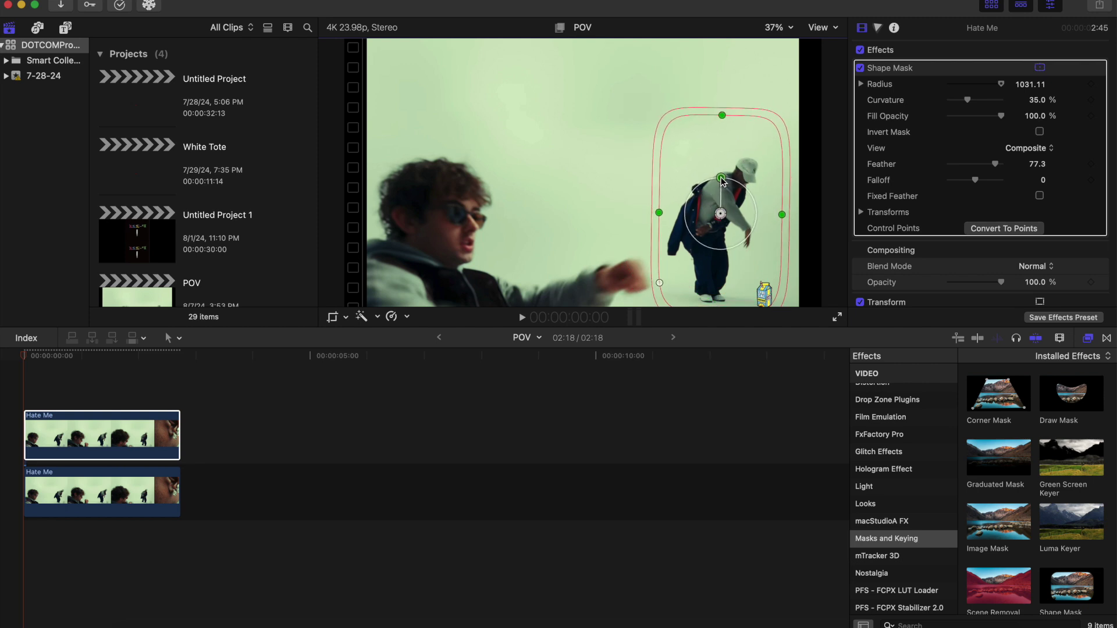
mouse_move(790, 199)
mouse_down()
mouse_move(800, 200)
mouse_move(788, 195)
mouse_up()
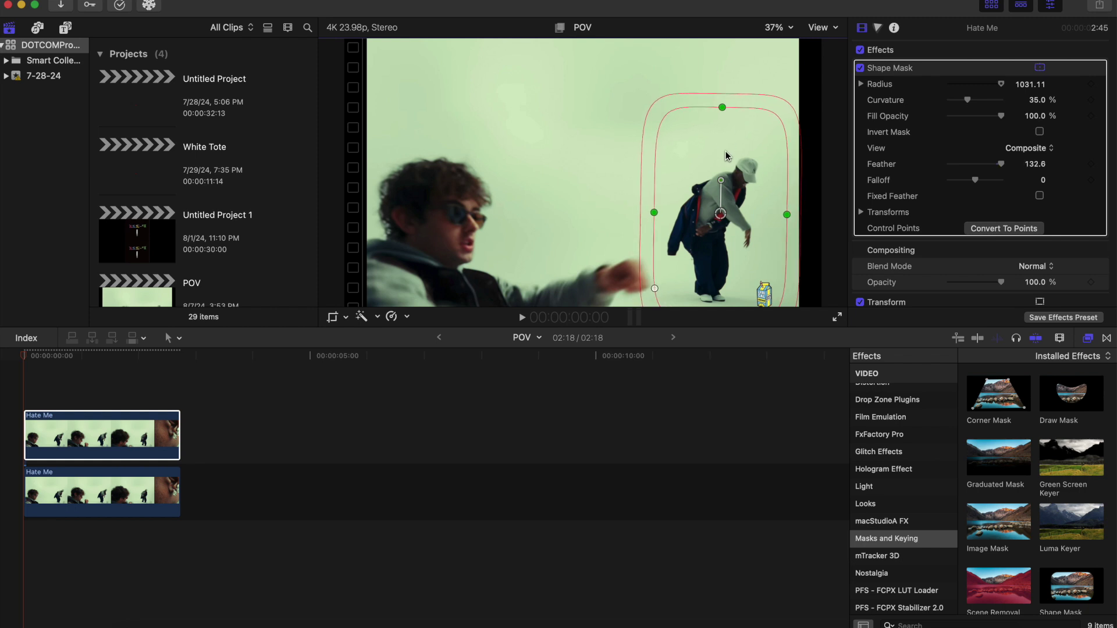
drag(723, 178, 721, 177)
drag(713, 137, 717, 132)
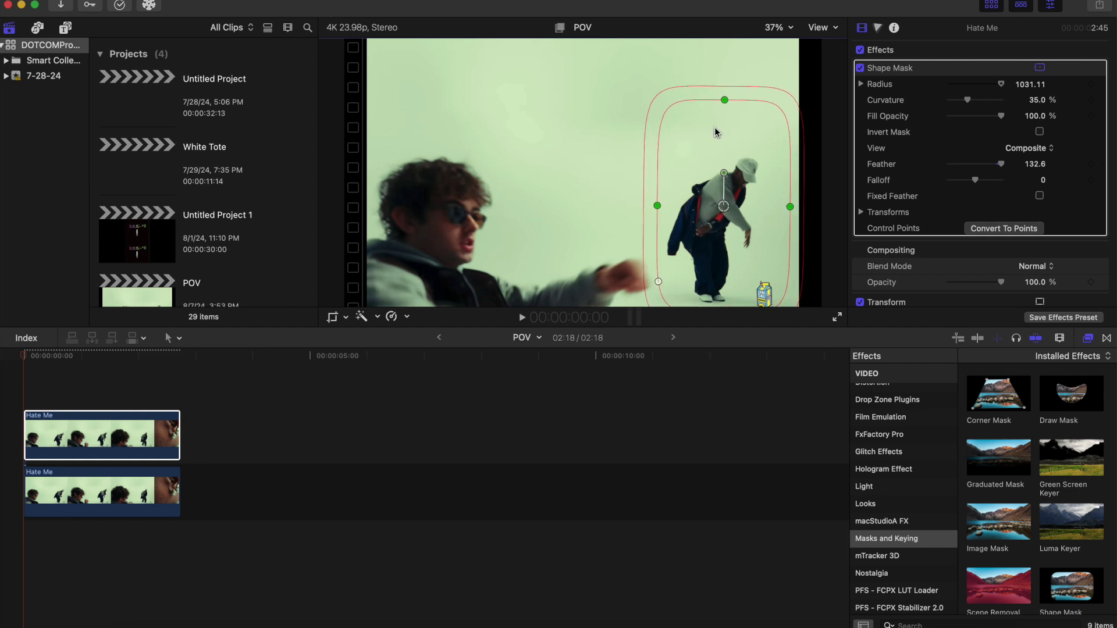
Play the masked stack from the start and disable the lower Hate Me clip to isolate the masked layer.
click(15, 372)
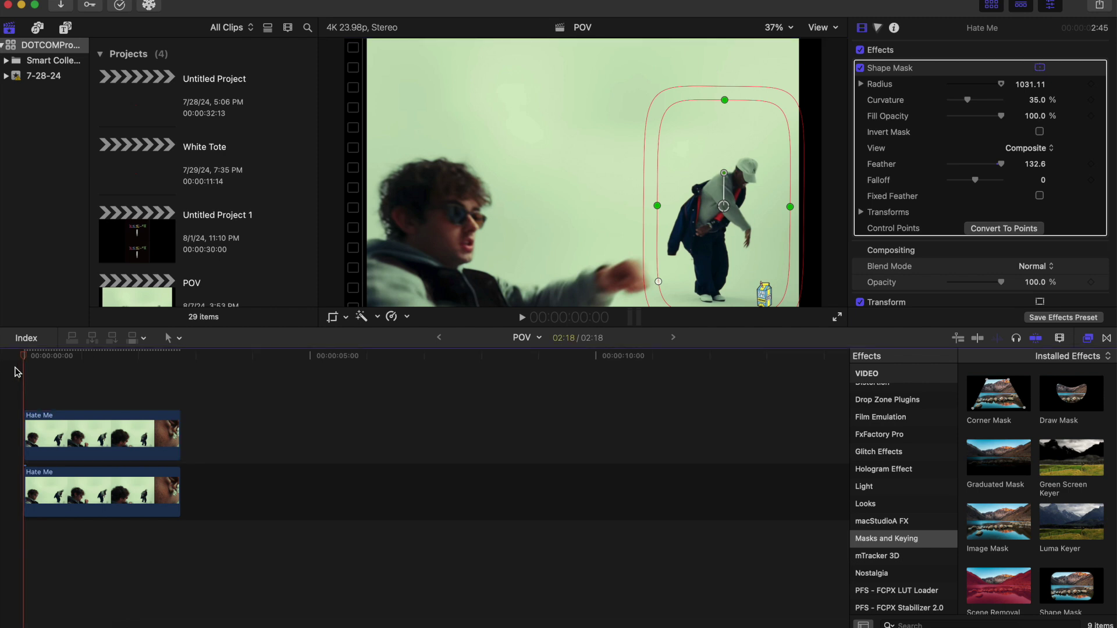
key(space)
click(31, 427)
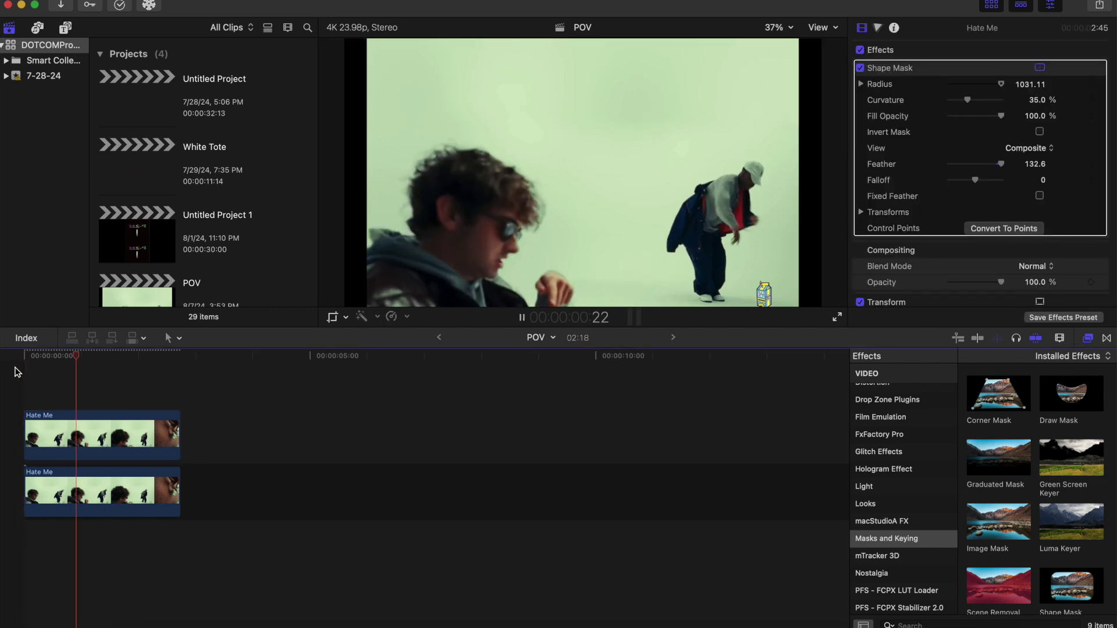
click(63, 494)
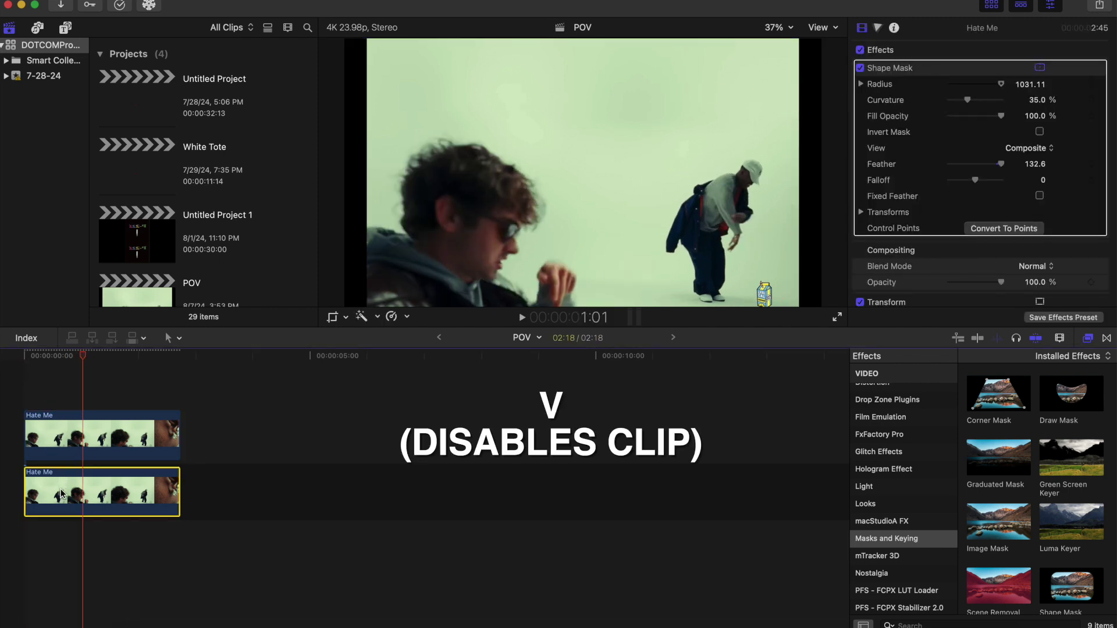
key(v)
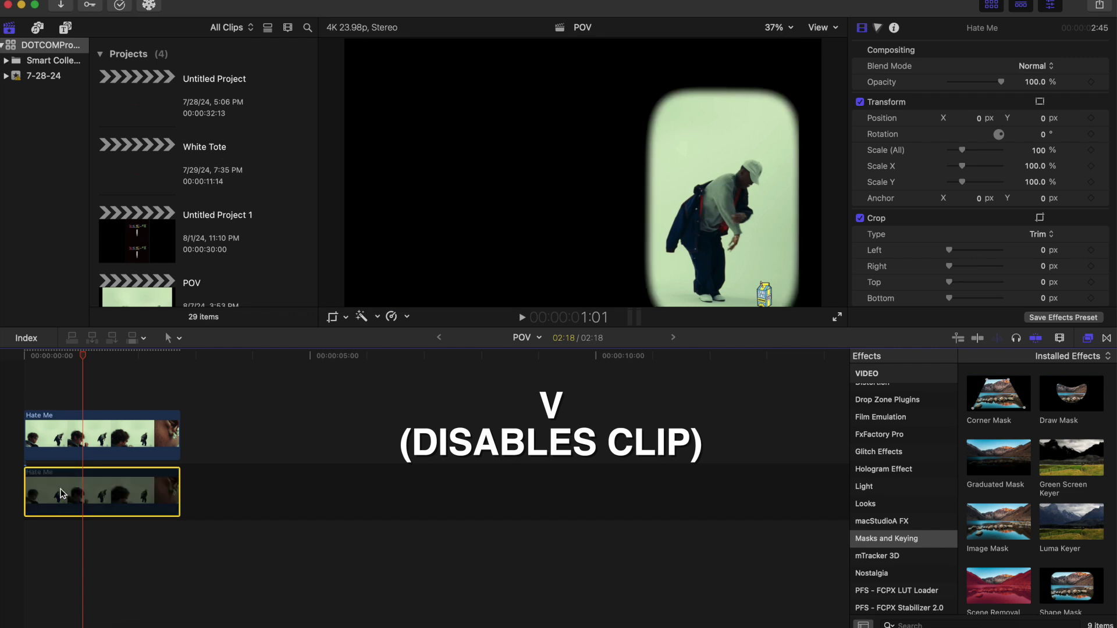
Play the masked clip alone from the start to check that the man stays inside the mask.
click(21, 389)
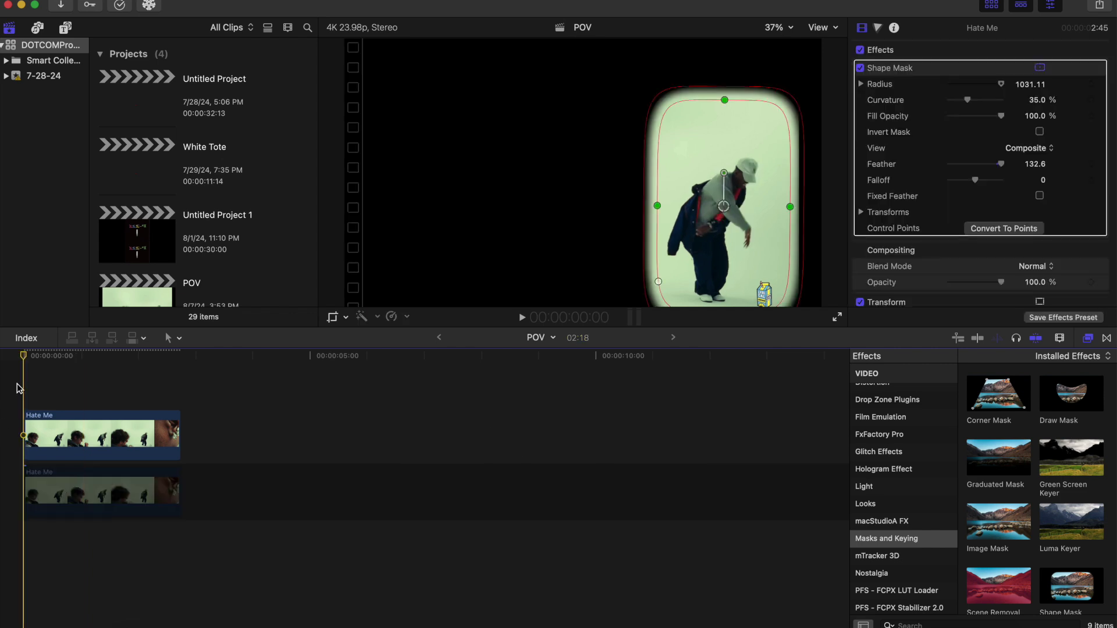
key(space)
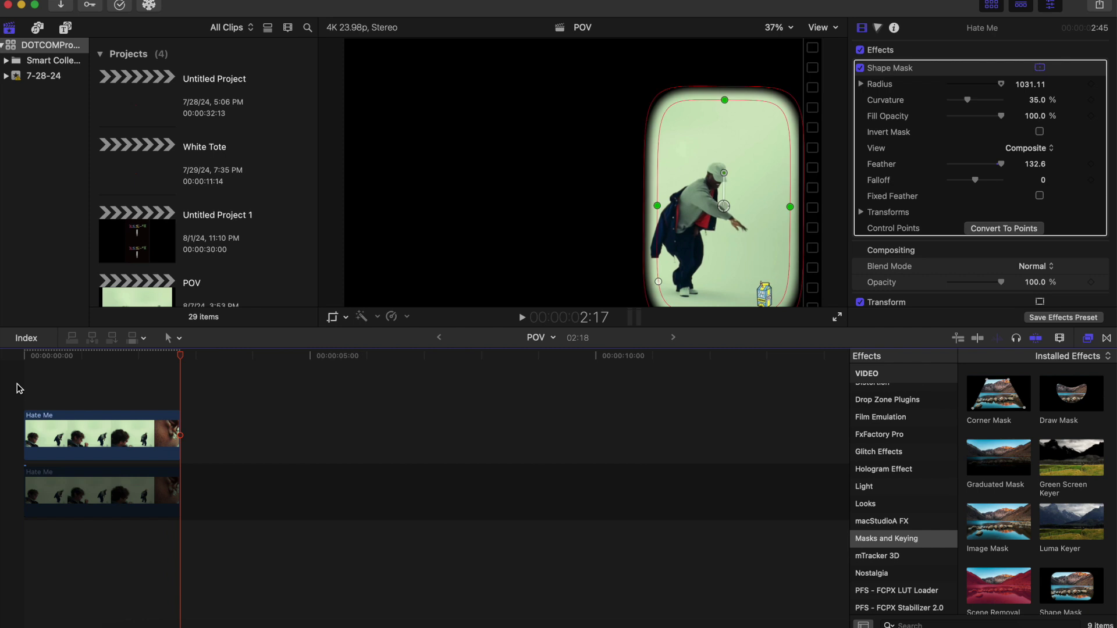
click(19, 388)
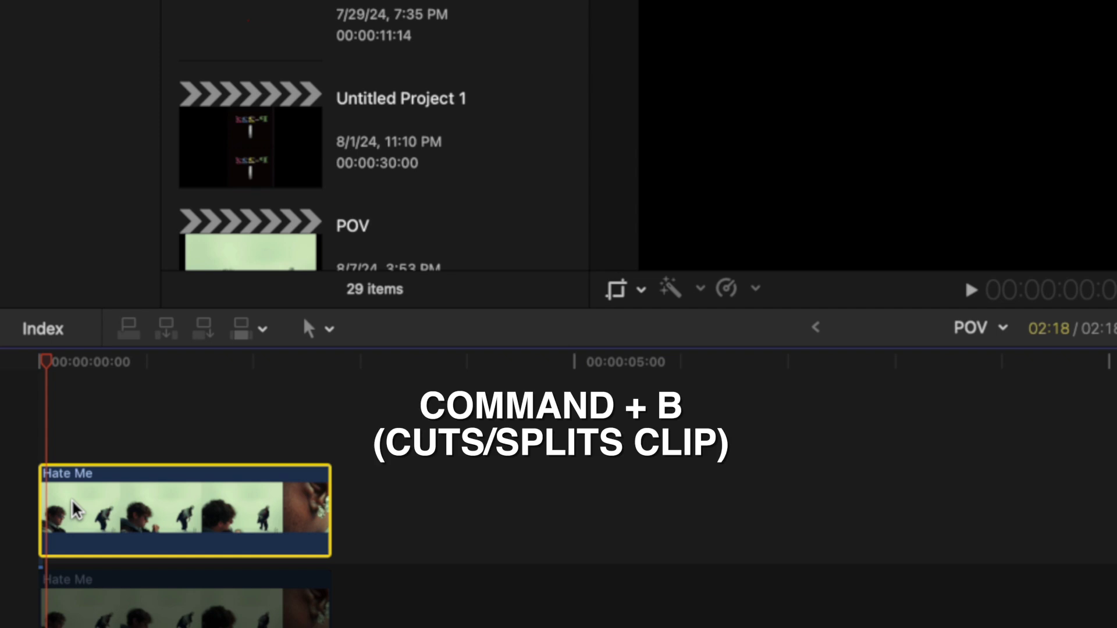
Split the masked upper clip two frames in and delete the longer remainder.
key(super+b)
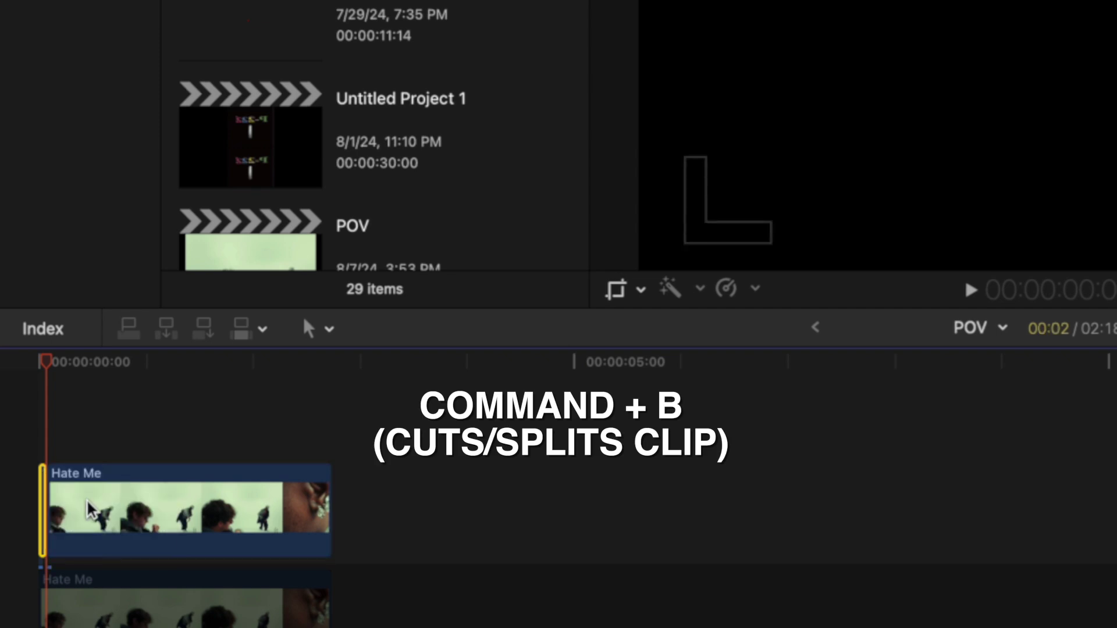
click(74, 510)
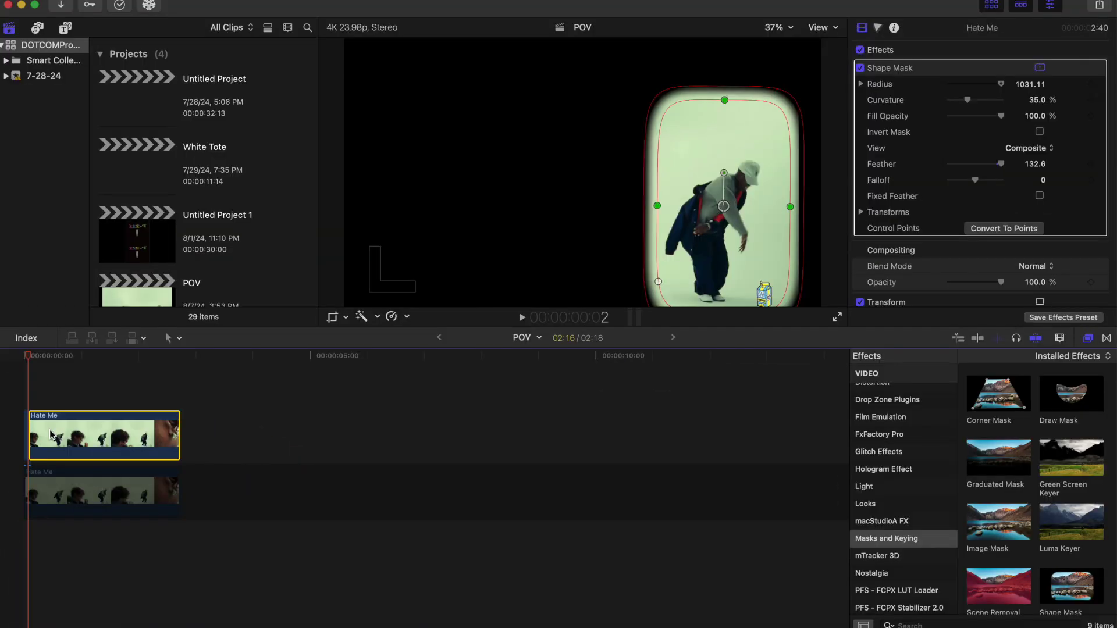
key(Delete)
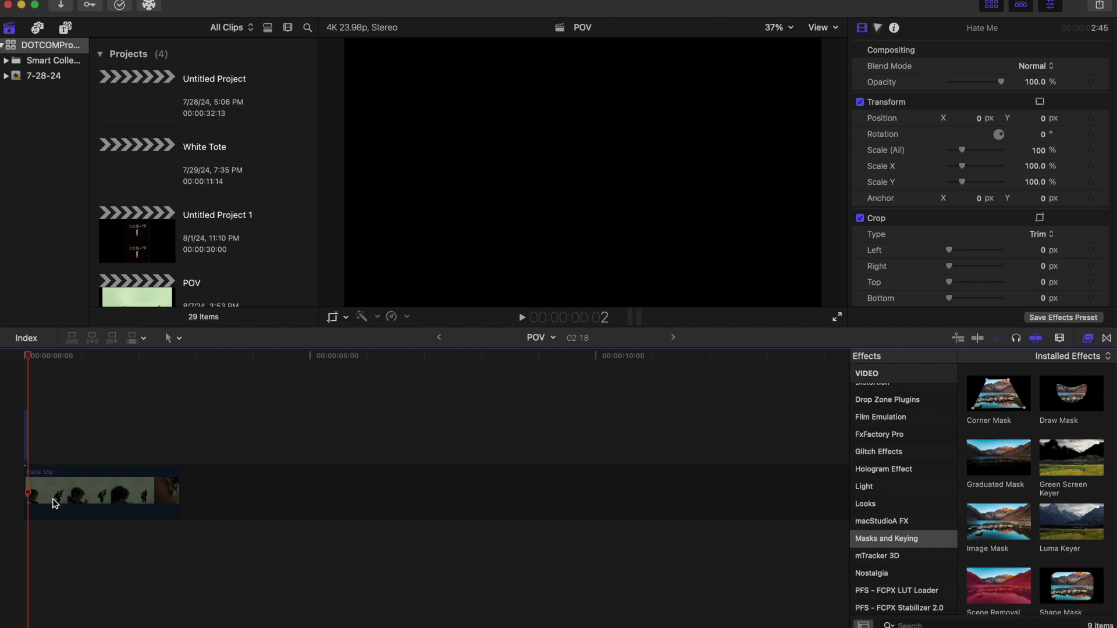
Play back the shortened upper clip and re-enable the lower Hate Me clip.
key(space)
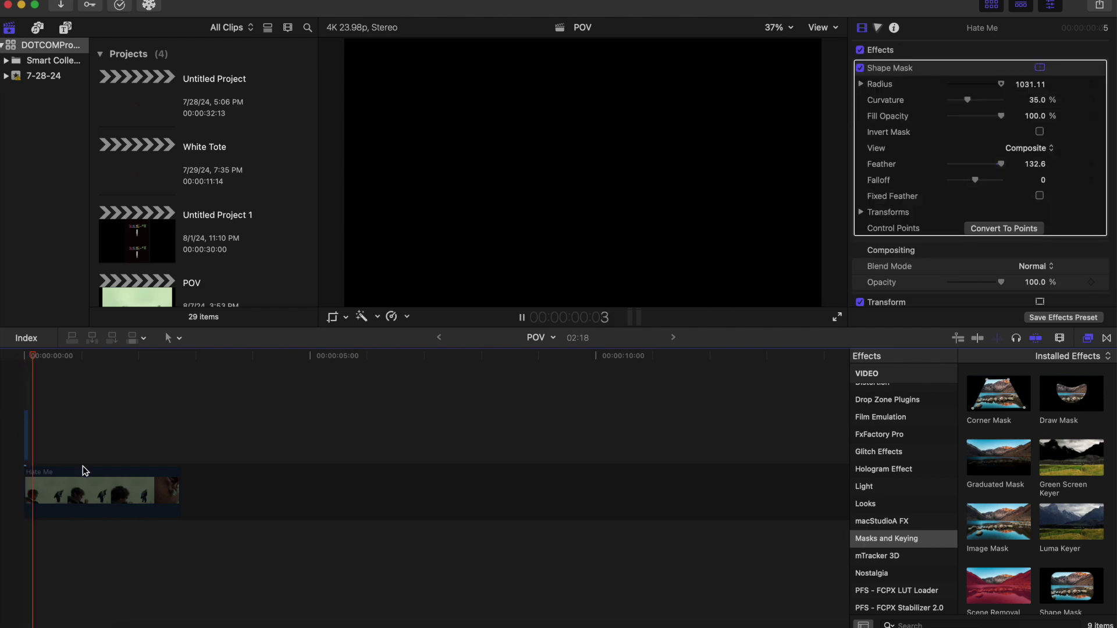
click(1, 388)
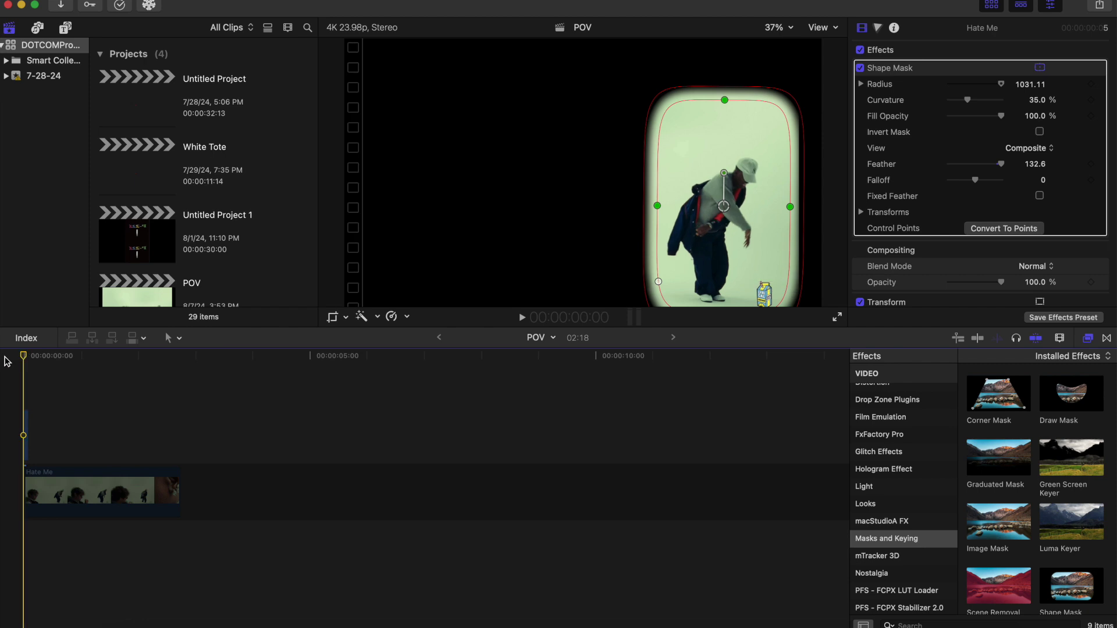
click(75, 501)
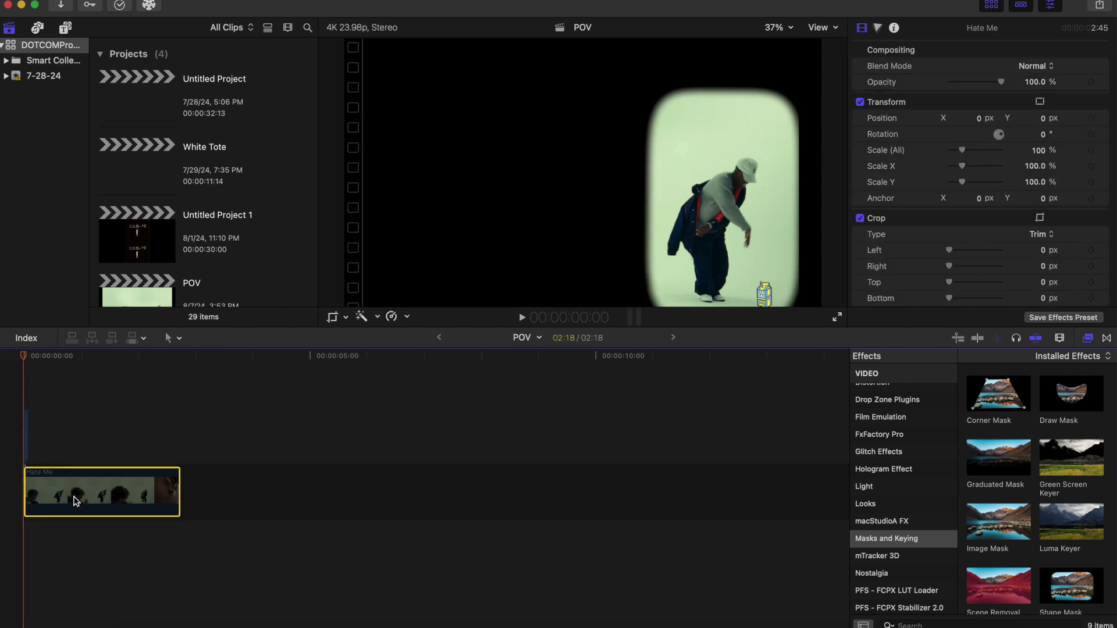
key(v)
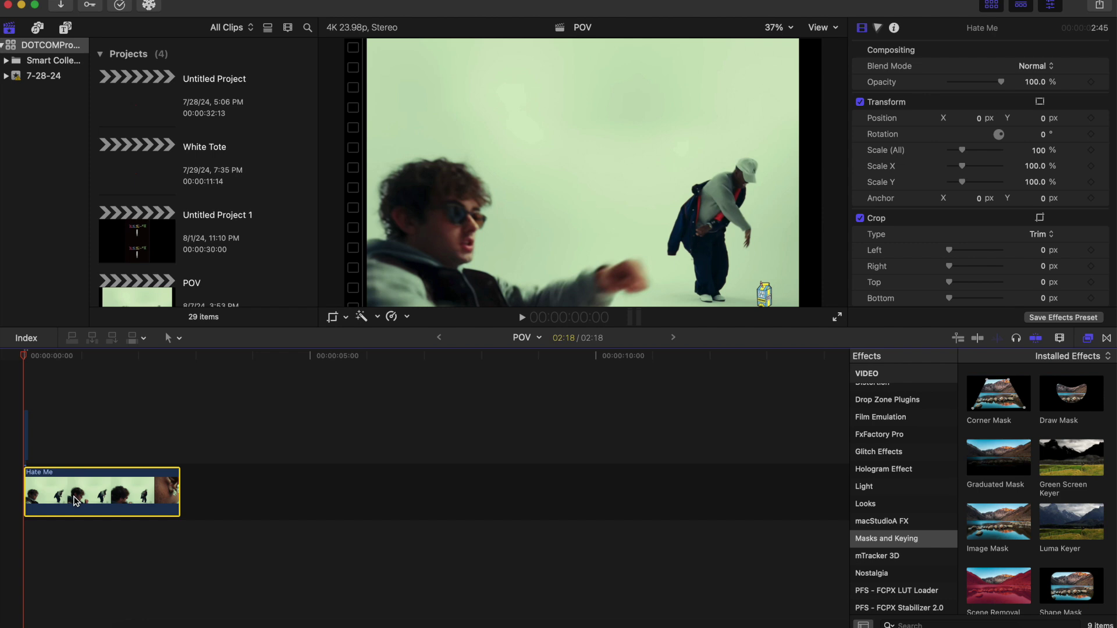
Duplicate the two-frame masked clip end to end along the upper layer until there are nine clips in a row.
click(25, 434)
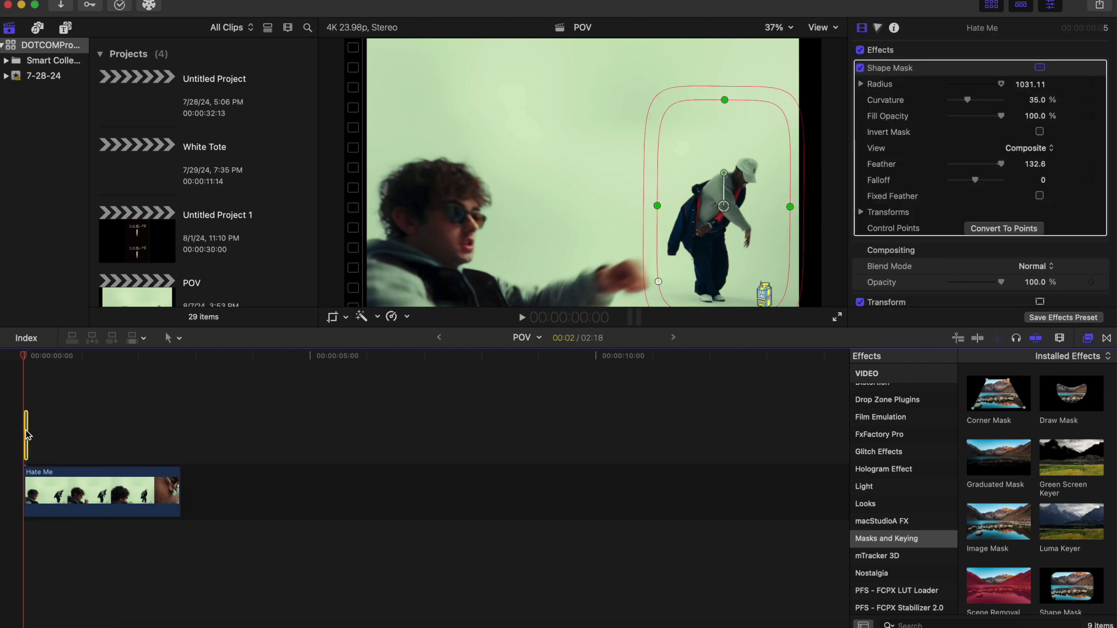
key(super+equal)
key(super+equal)
key(super+equal)
key(super+equal)
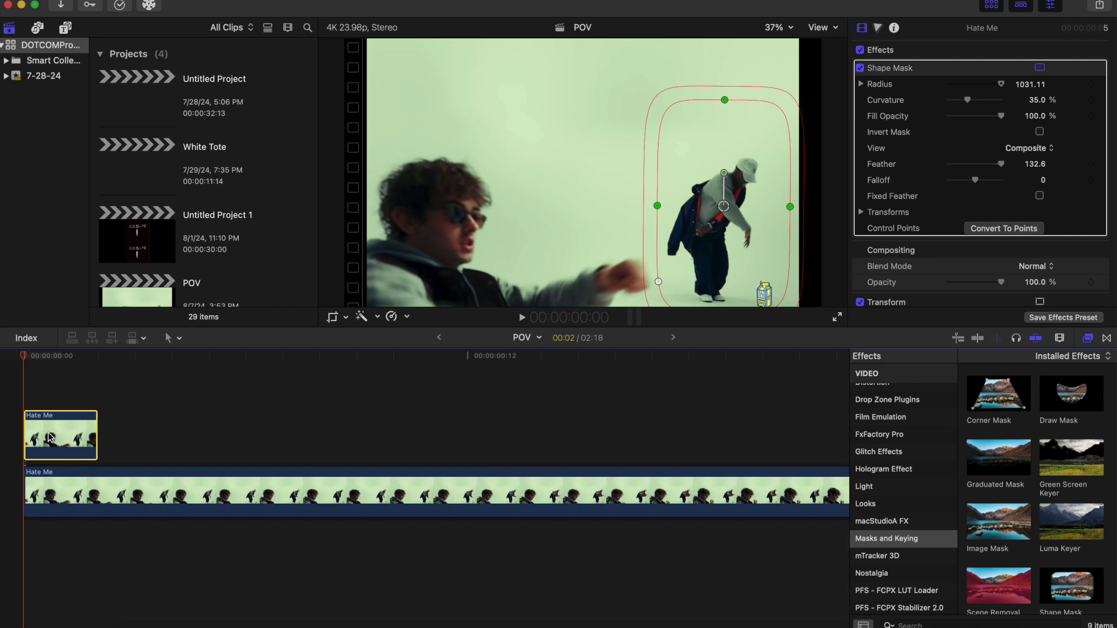
click(48, 436)
drag(50, 437, 651, 448)
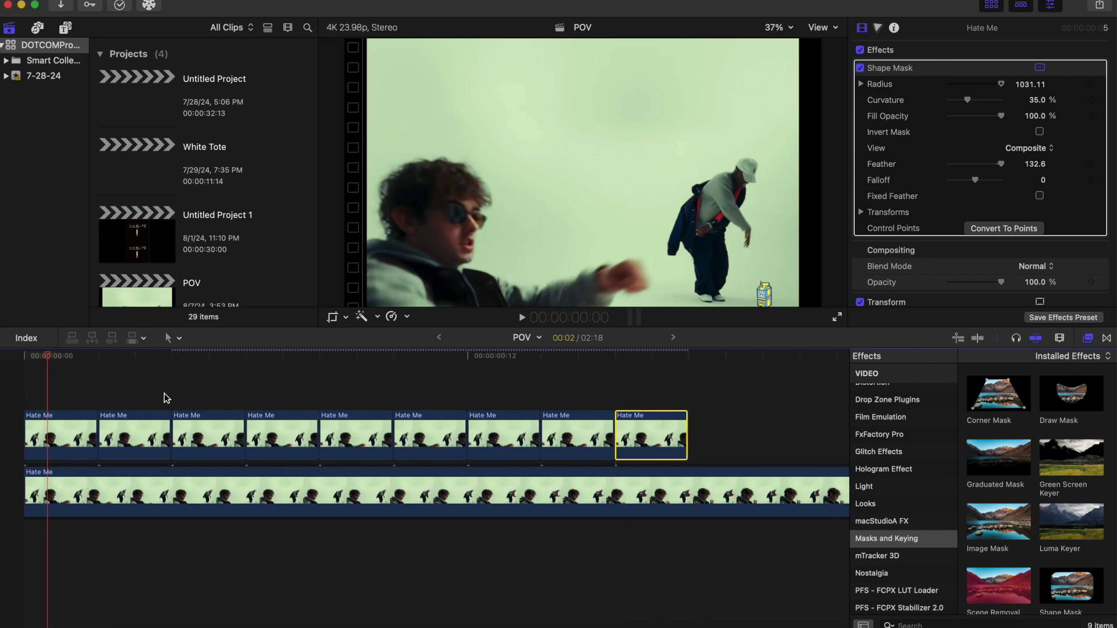
Play the timeline from the start to review the repeated two-frame clips over the base clip.
key(super+minus)
scroll(86, 399, down, 4)
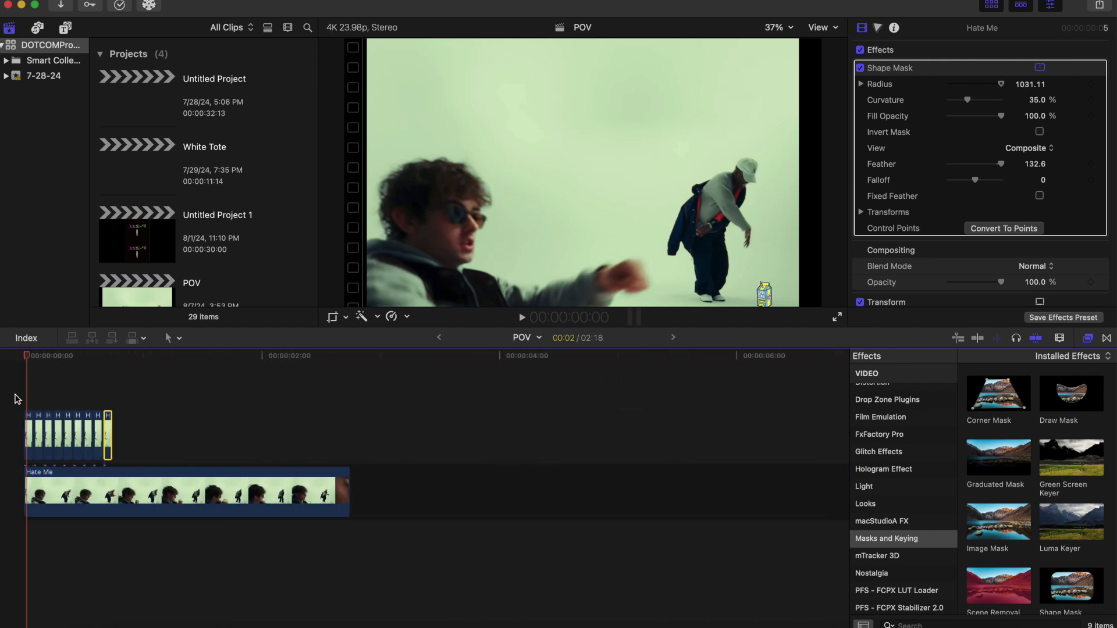
key(space)
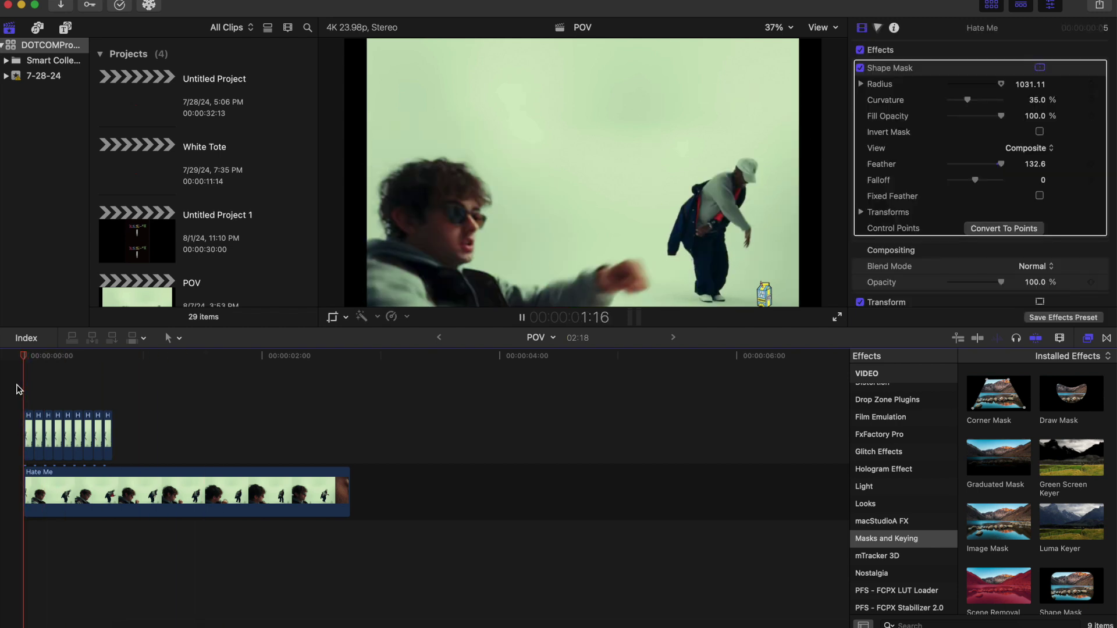
Replay the sequence from its first frame to check the stutter made by the nine masked clips.
key(space)
click(24, 403)
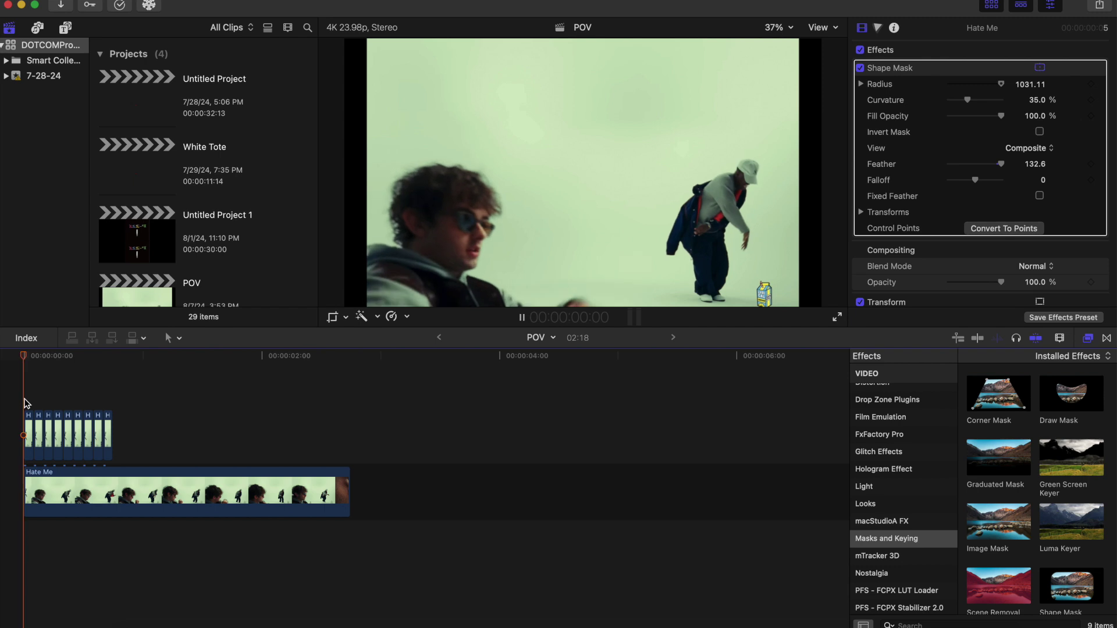
key(space)
click(24, 404)
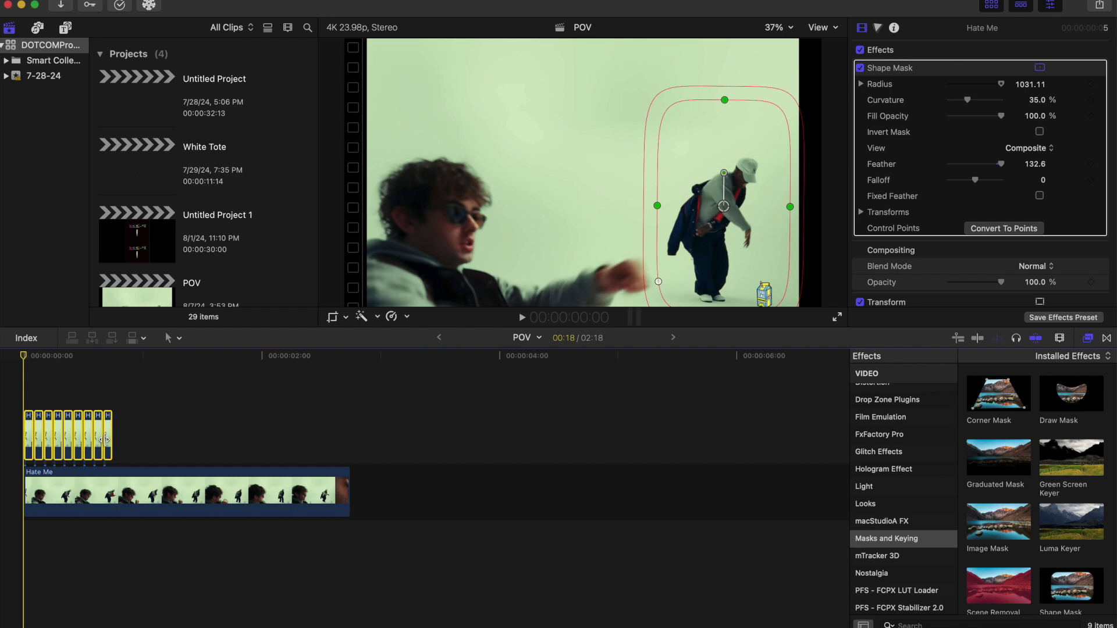
Duplicate the nine masked clips after the existing row and move the copied group later to leave a short gap of original footage.
key(super+c)
click(116, 411)
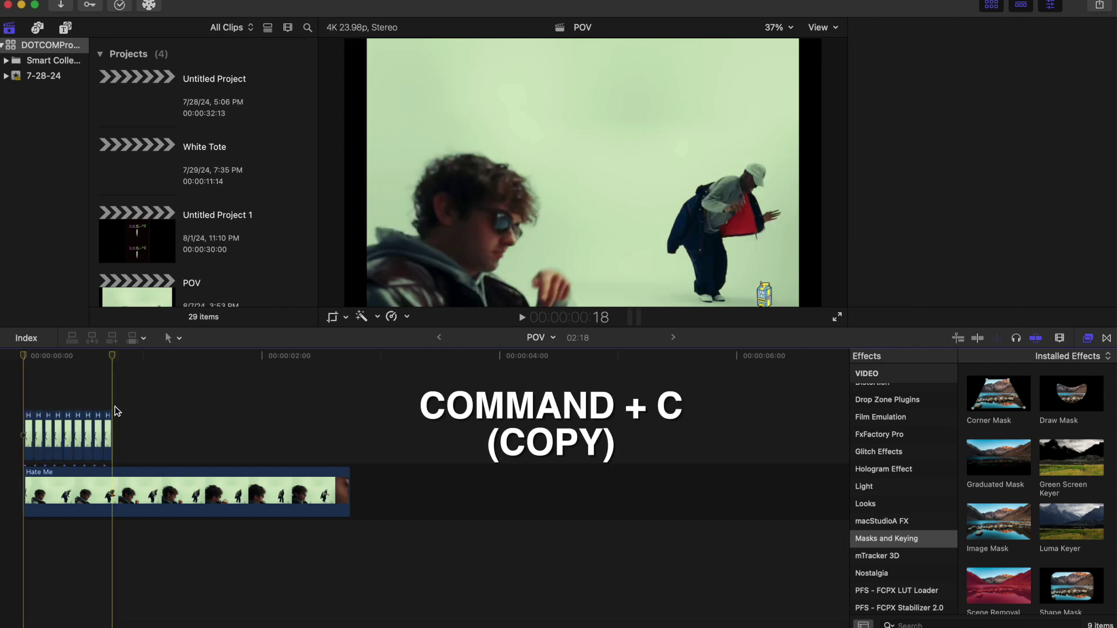
key(super+v)
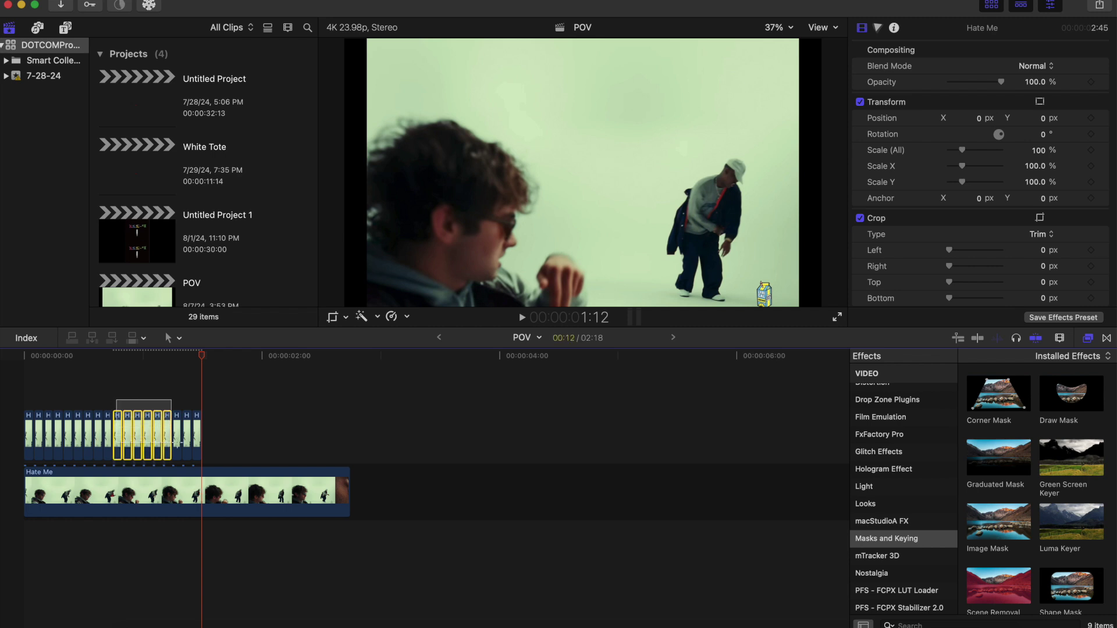
drag(165, 437, 189, 438)
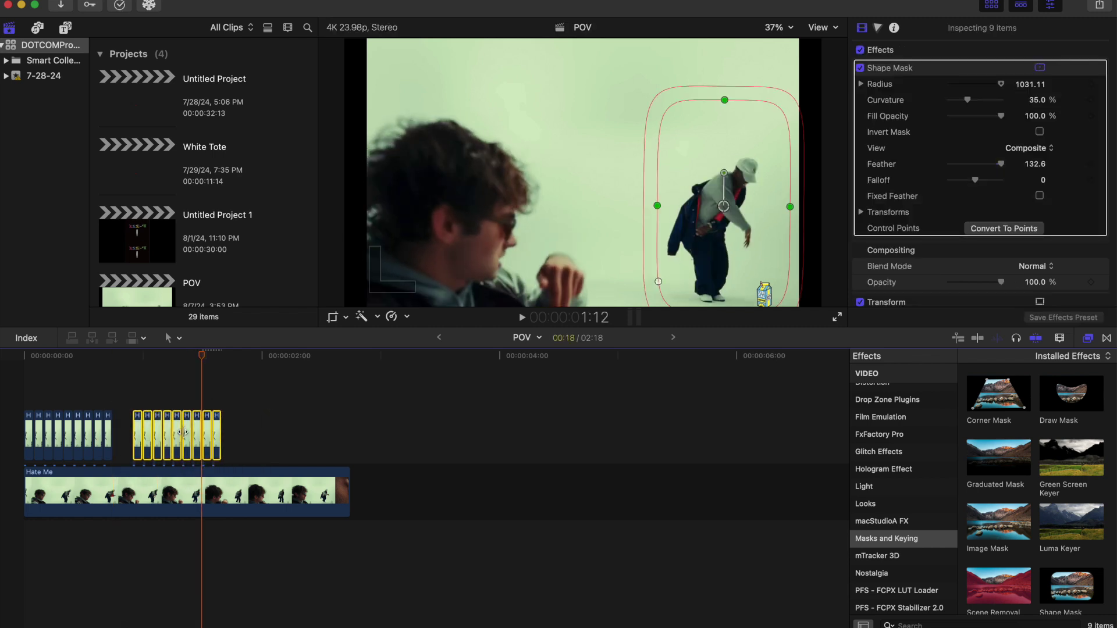
Play the timeline from the start to review both groups of masked clips with the gap between them.
click(22, 386)
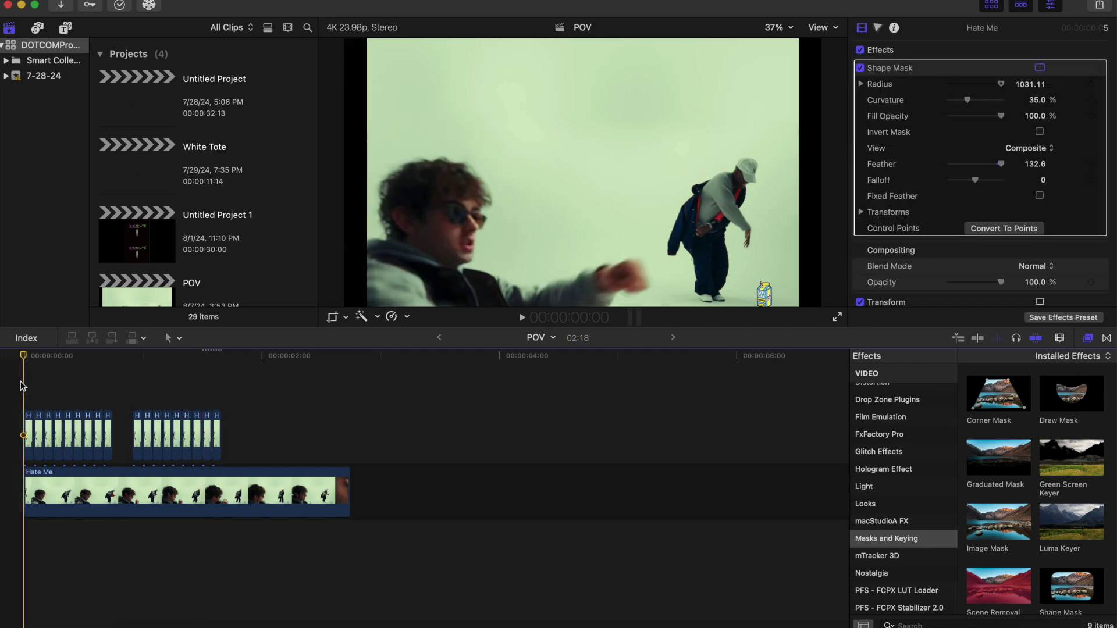
key(space)
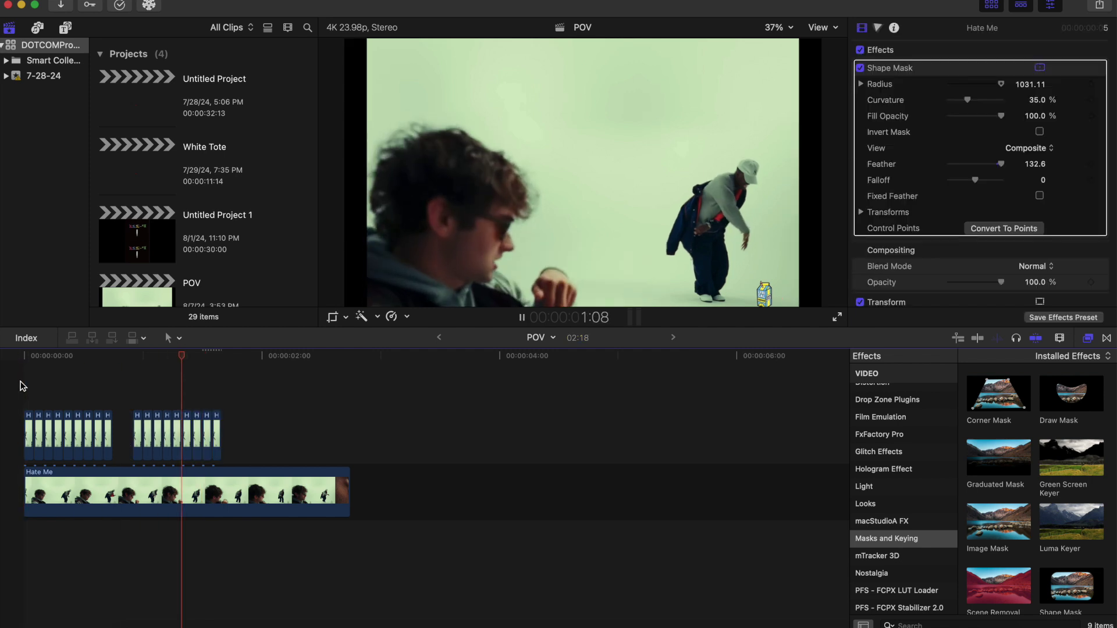
click(23, 386)
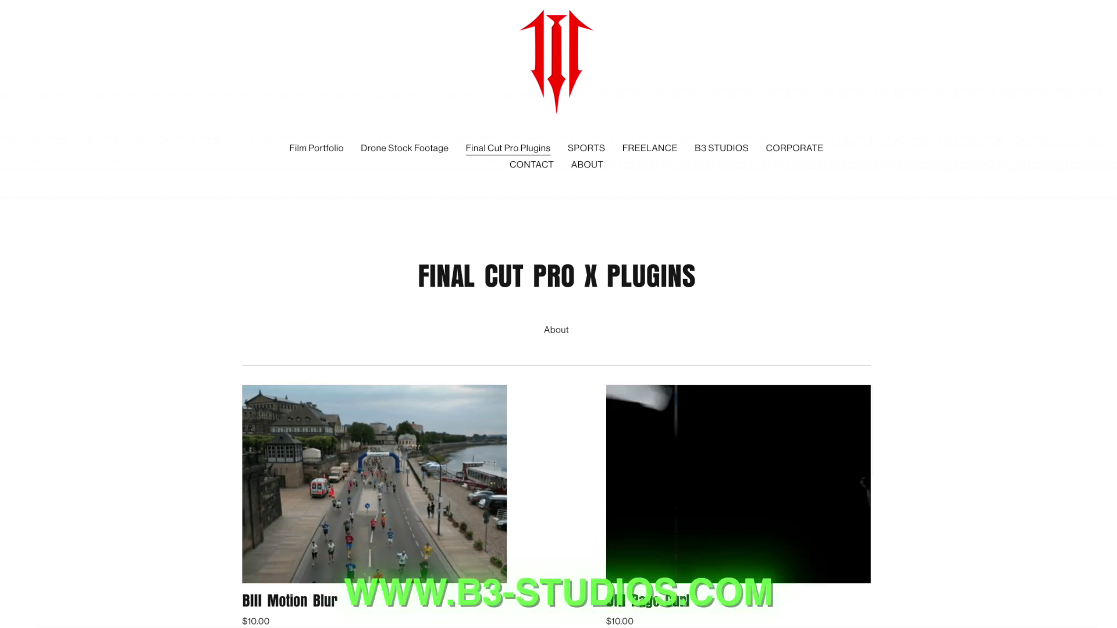
Browse the Final Cut Pro X Plugins product listing on the B3 Studios website.
scroll(557, 373, down, 3)
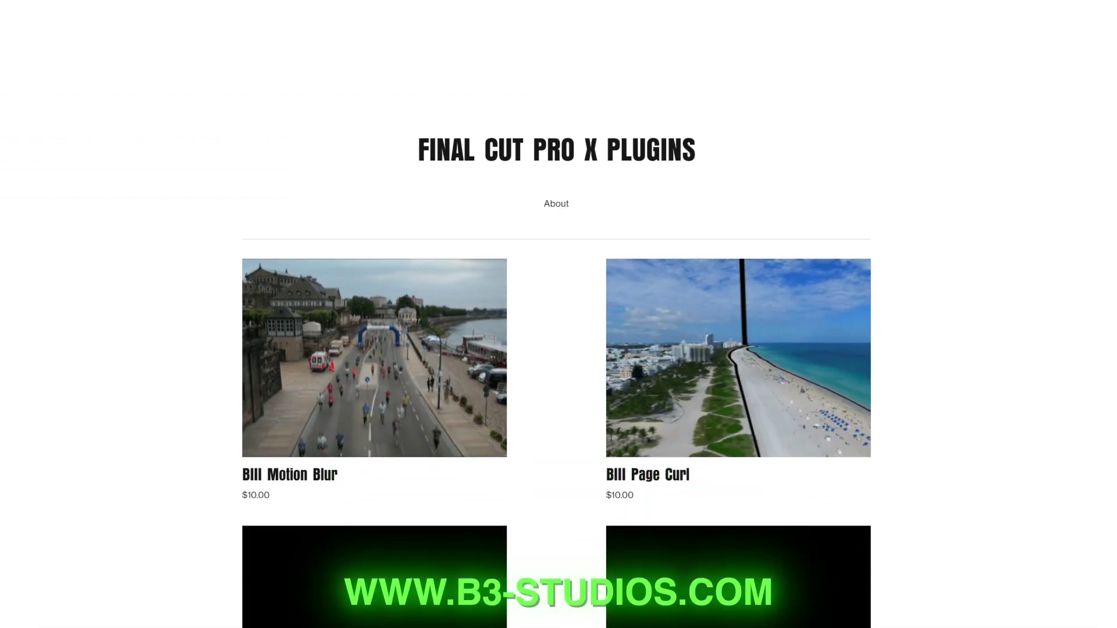
scroll(556, 407, down, 3)
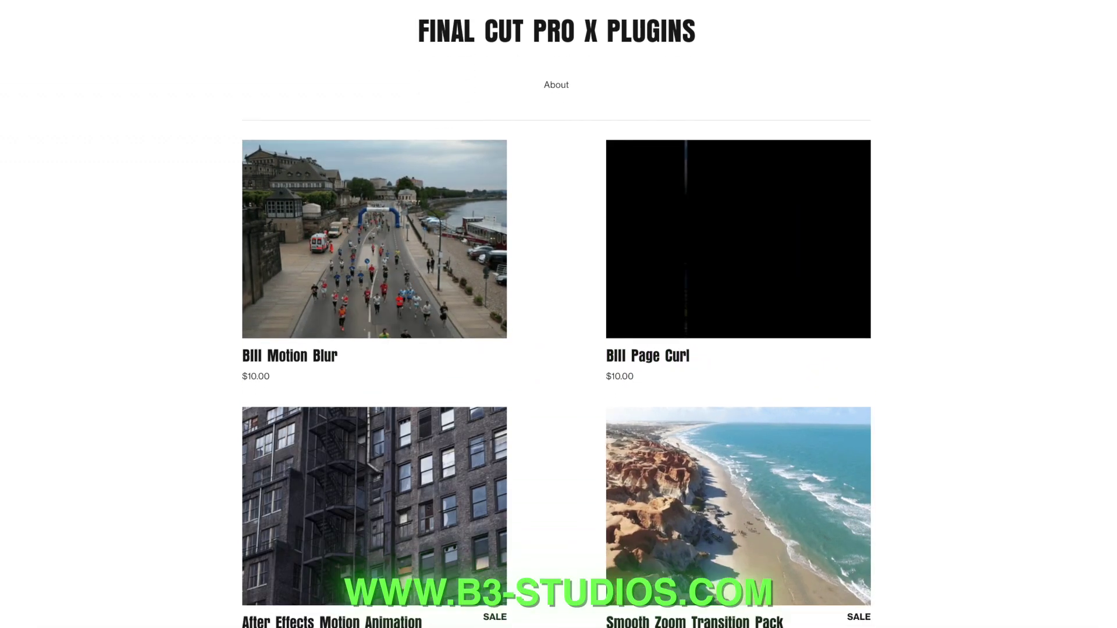
scroll(556, 408, down, 2)
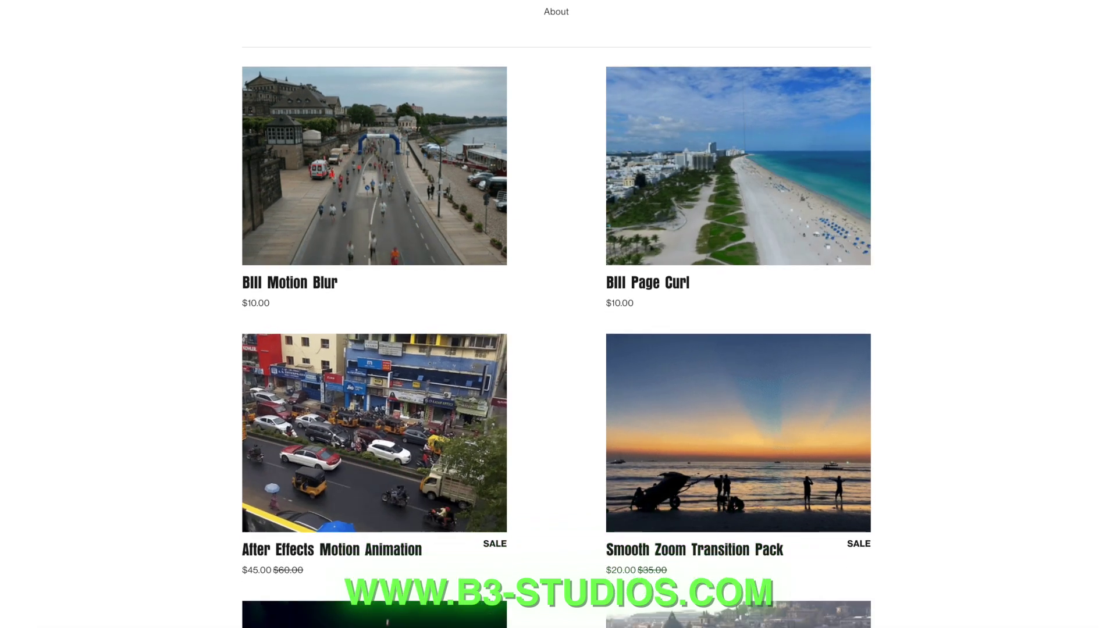
scroll(556, 407, down, 2)
scroll(557, 407, down, 5)
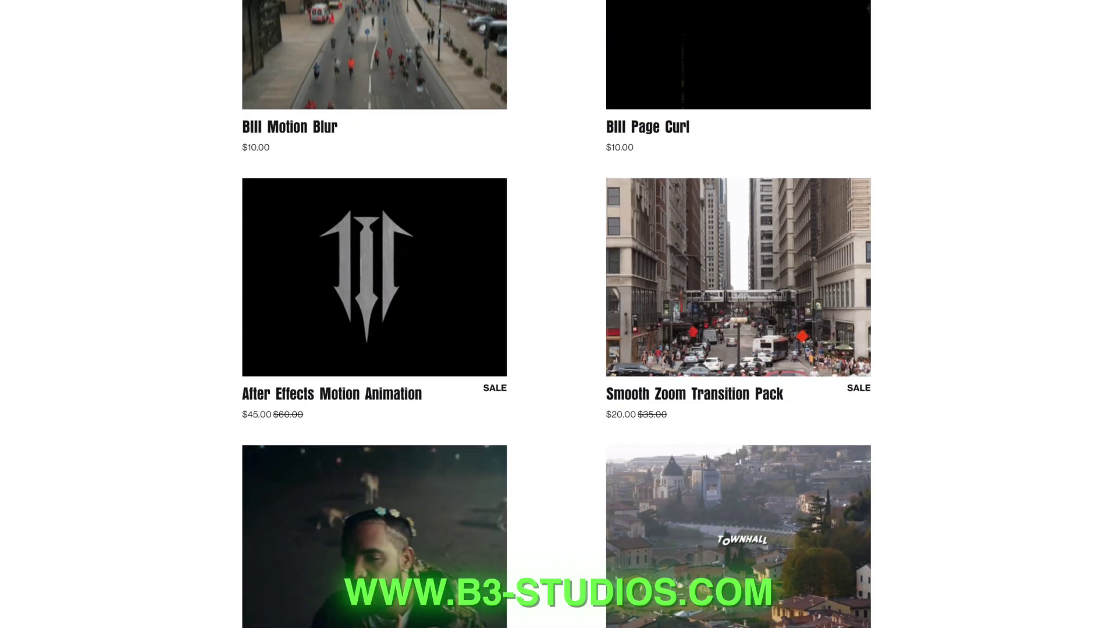